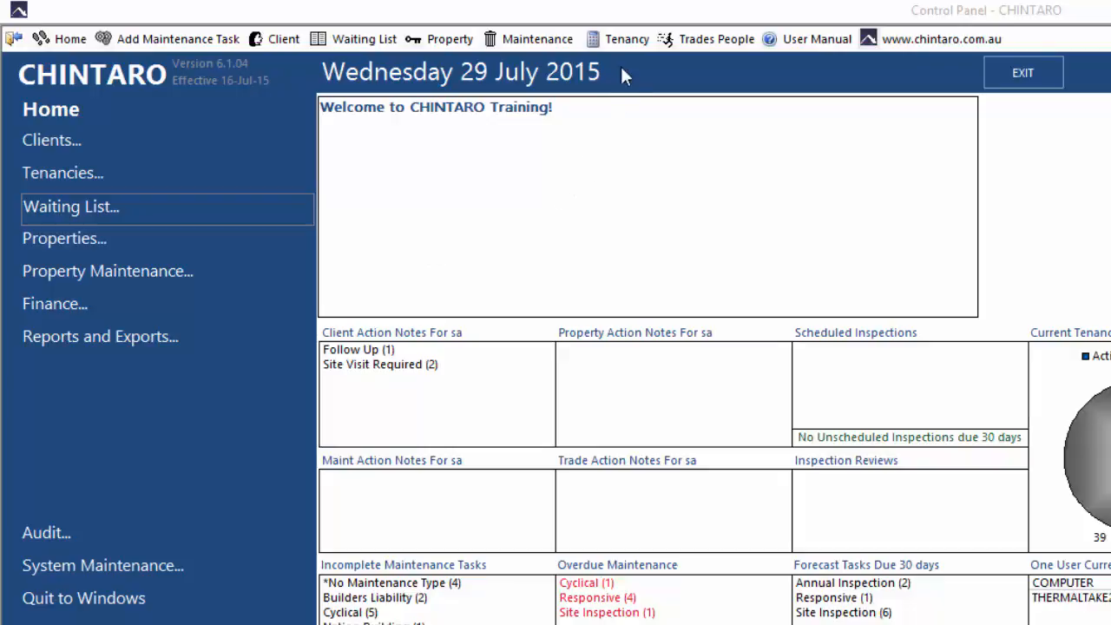
# Find the Challenger Surfboard Factory room 04 tenant by surname among the tenancies and open that tenancy record to check its transactions.
pyautogui.click(632, 43)
pyautogui.click(74, 171)
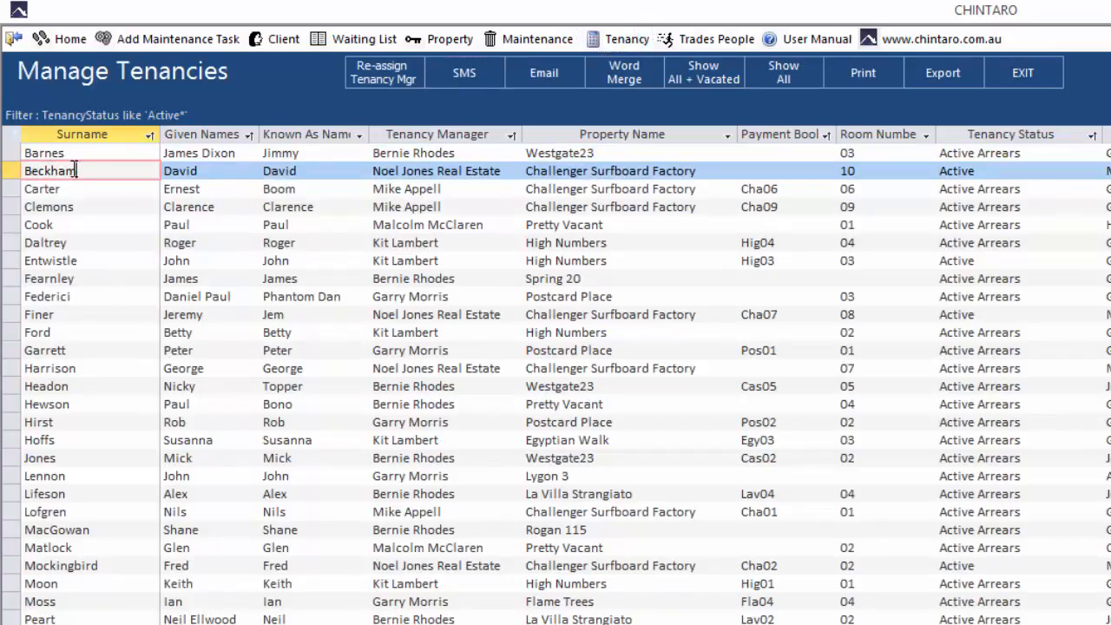
pyautogui.write('RANK')
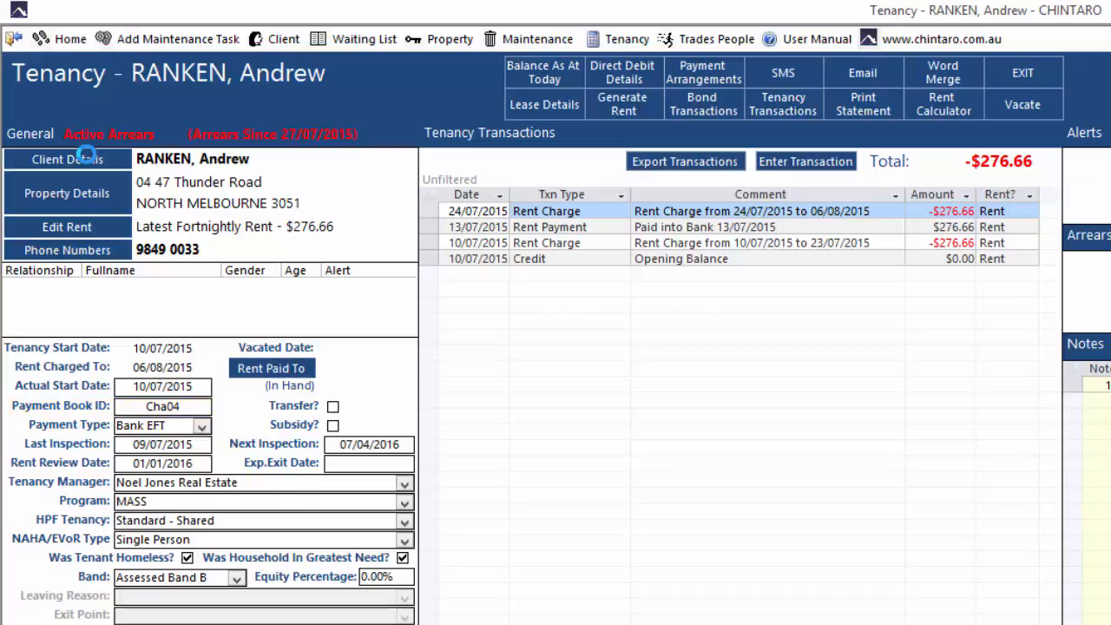
# Open Multi Bank Processing from the bank functions in the Finance area.
pyautogui.click(72, 41)
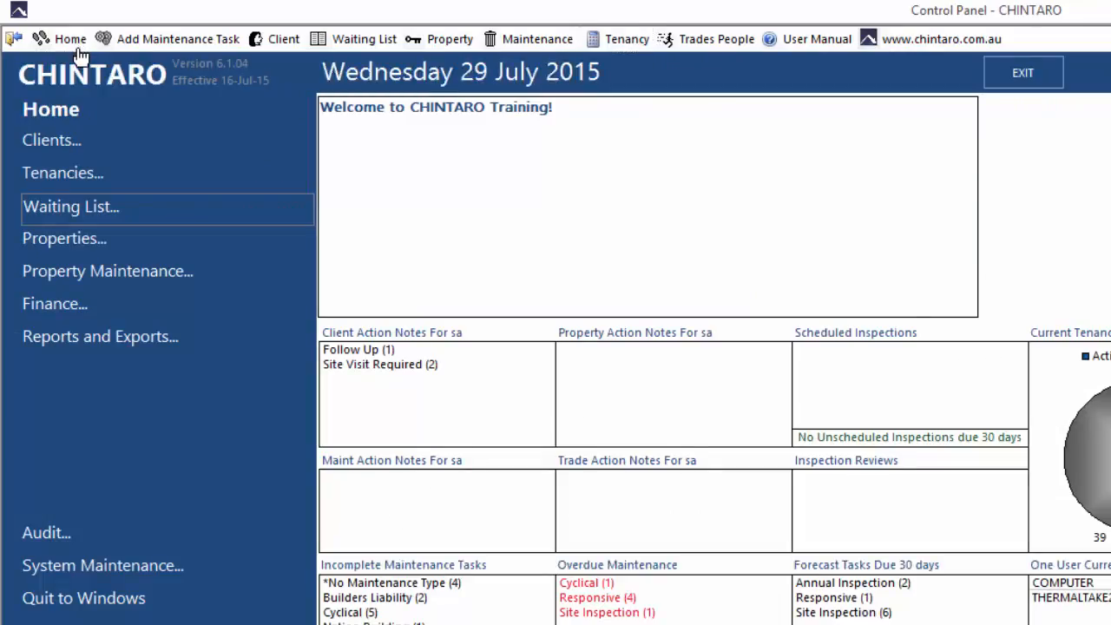
pyautogui.click(144, 307)
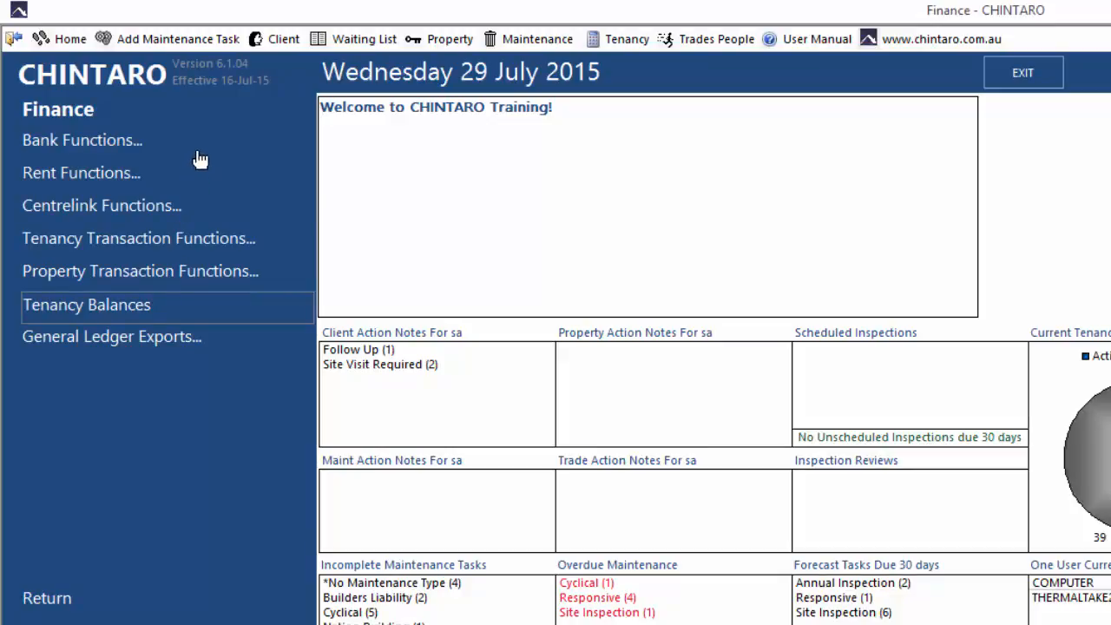
pyautogui.click(201, 150)
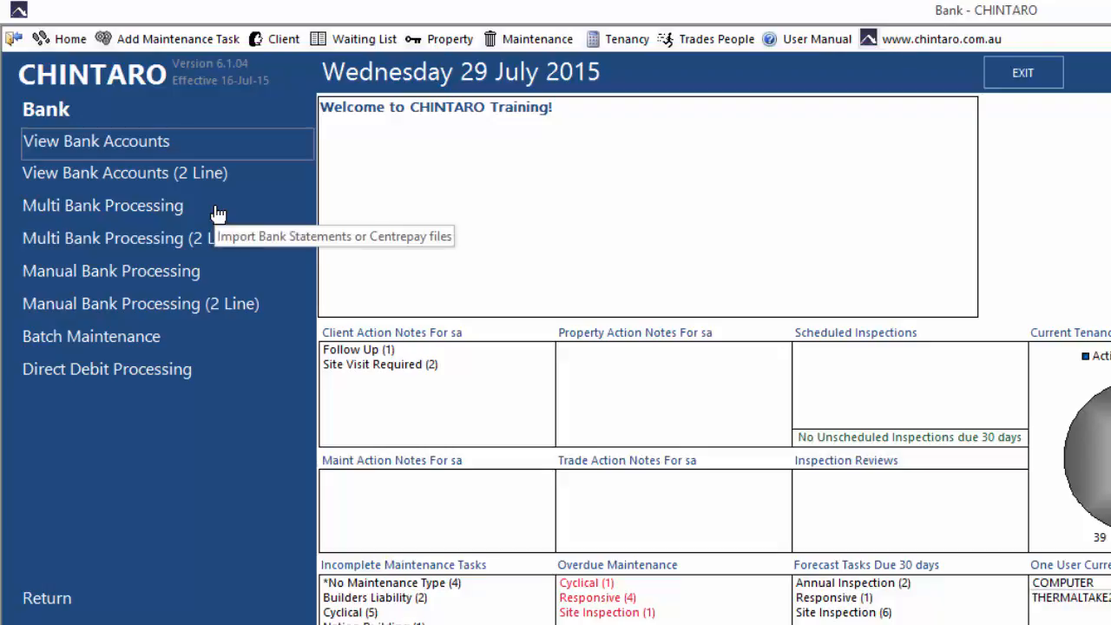
pyautogui.click(218, 213)
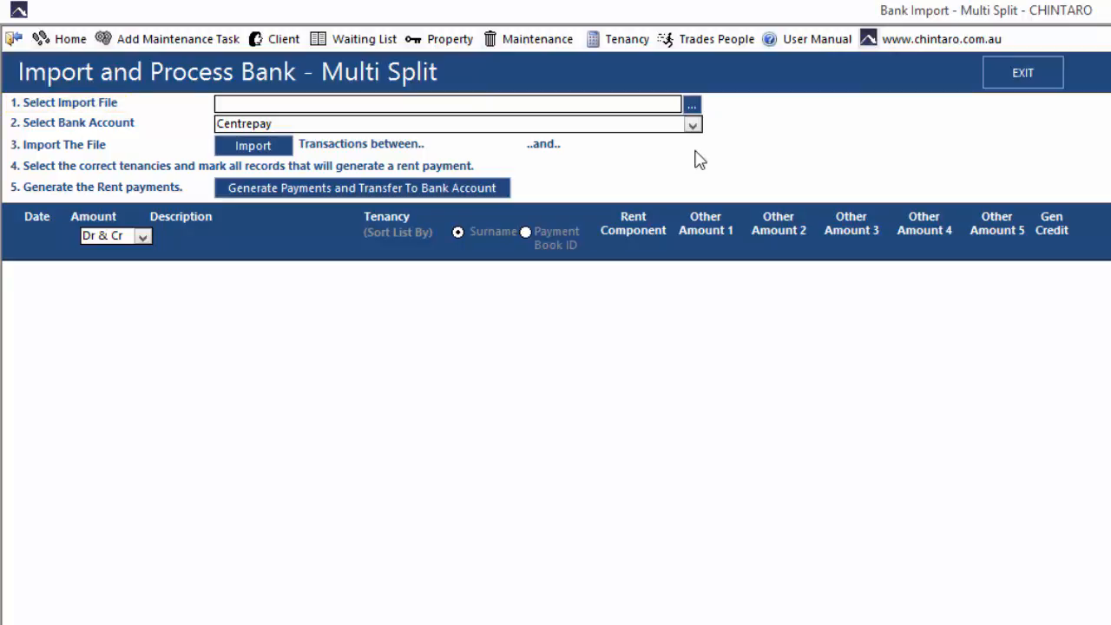
# Choose CSVBank 20150727.csv from the Centrepay folder as the bank statement file for the import.
pyautogui.click(692, 105)
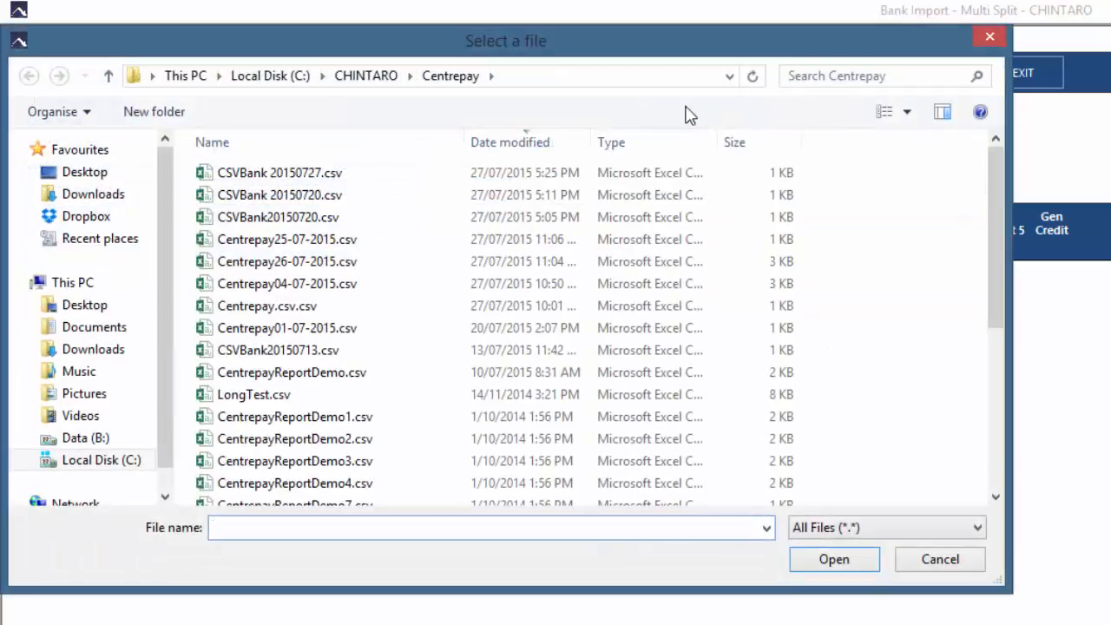
pyautogui.click(354, 176)
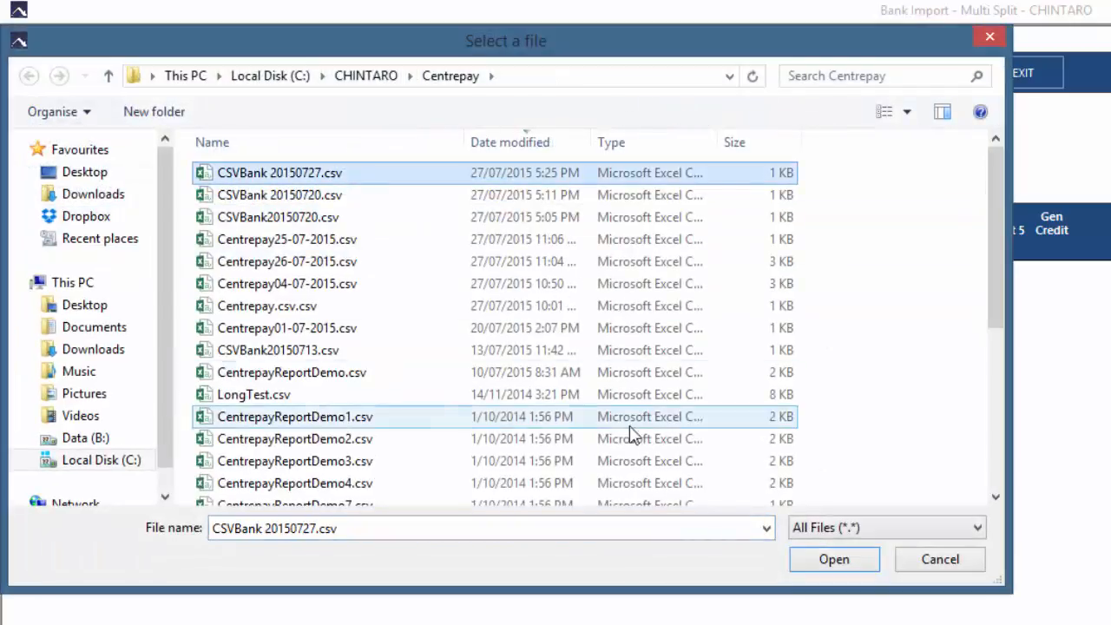
pyautogui.click(820, 564)
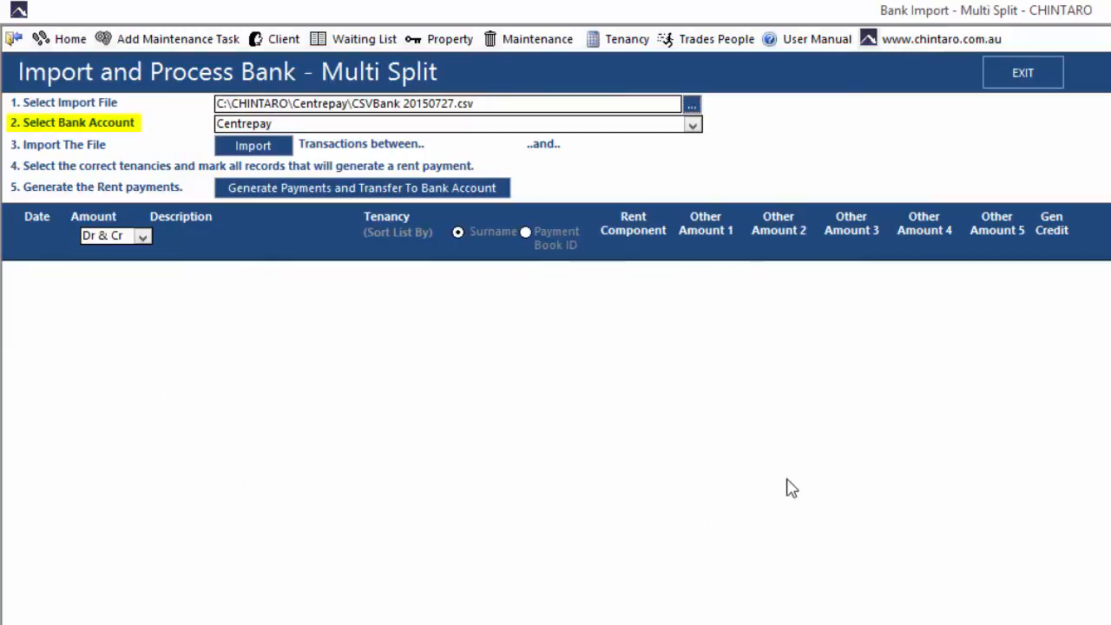
# Set the bank account to Generic CSV and import the selected statement file.
pyautogui.click(692, 126)
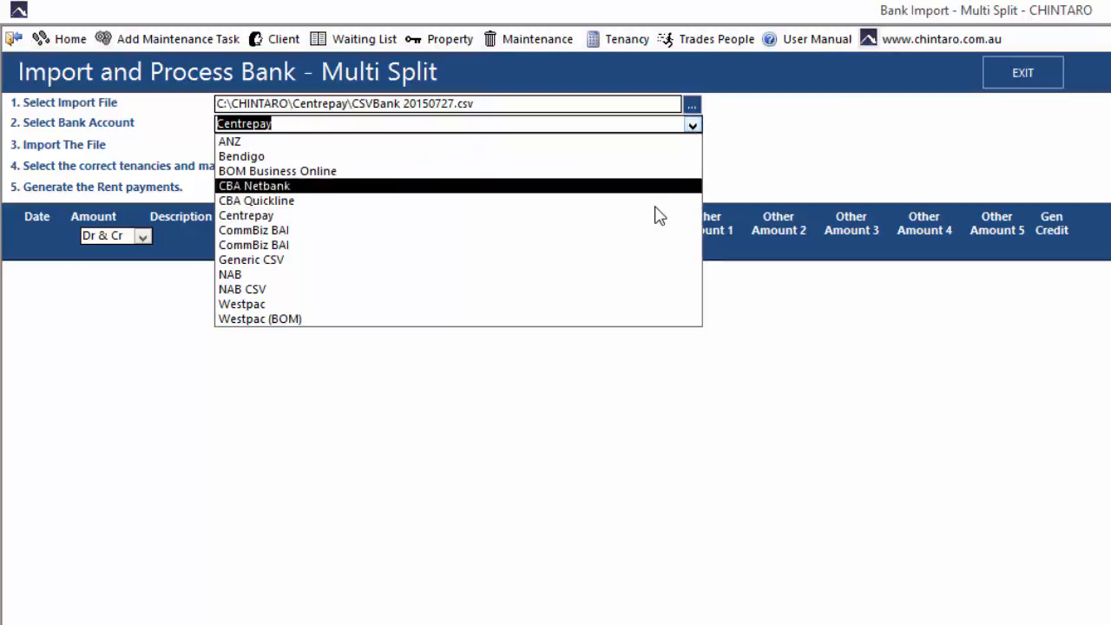
pyautogui.click(651, 261)
pyautogui.click(641, 128)
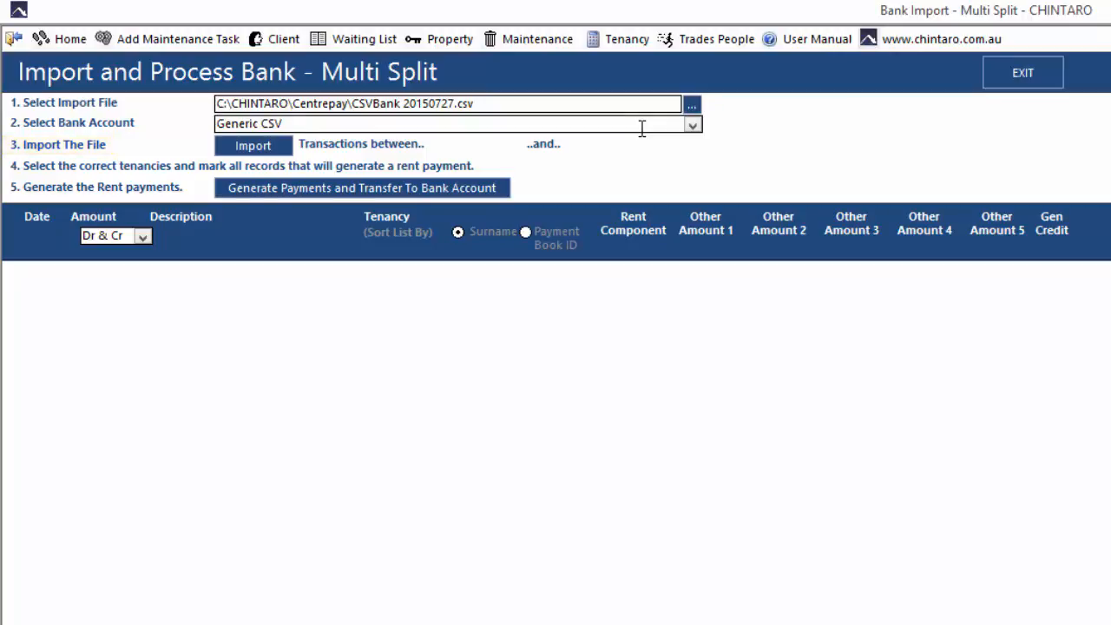
pyautogui.click(276, 148)
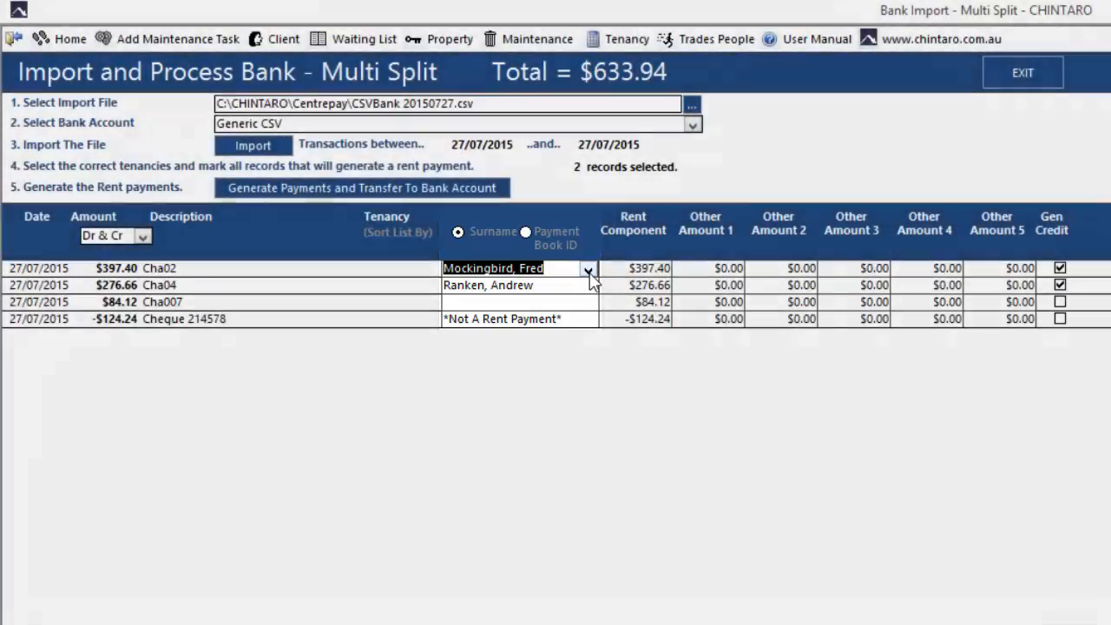
# Assign the unmatched $84.12 payment to the tenancy whose payment book ID corresponds to its description.
pyautogui.click(588, 270)
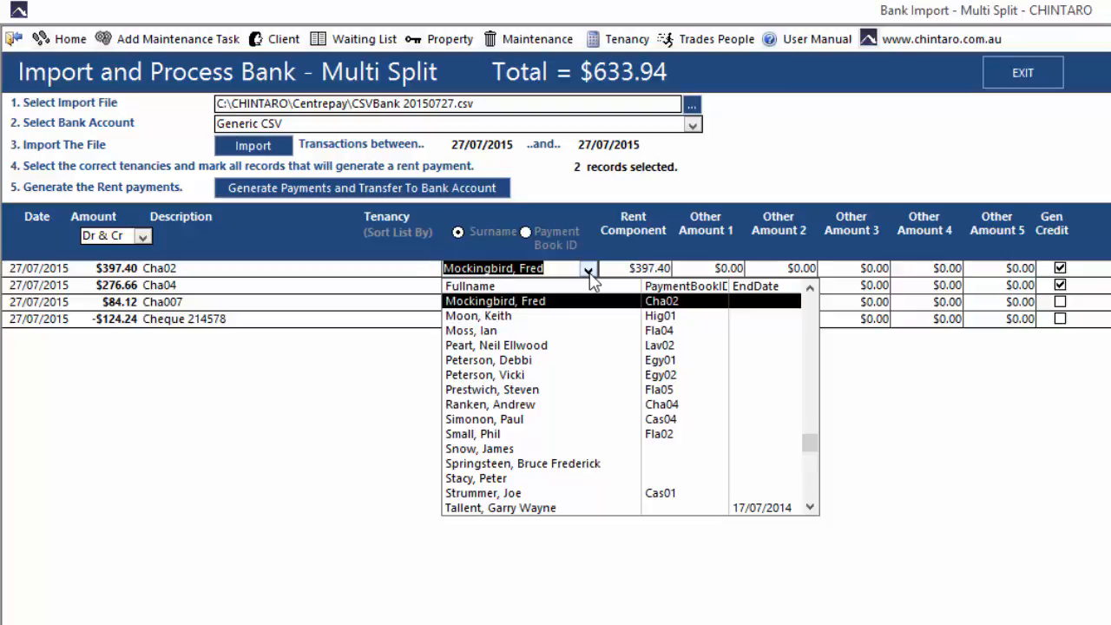
pyautogui.click(589, 272)
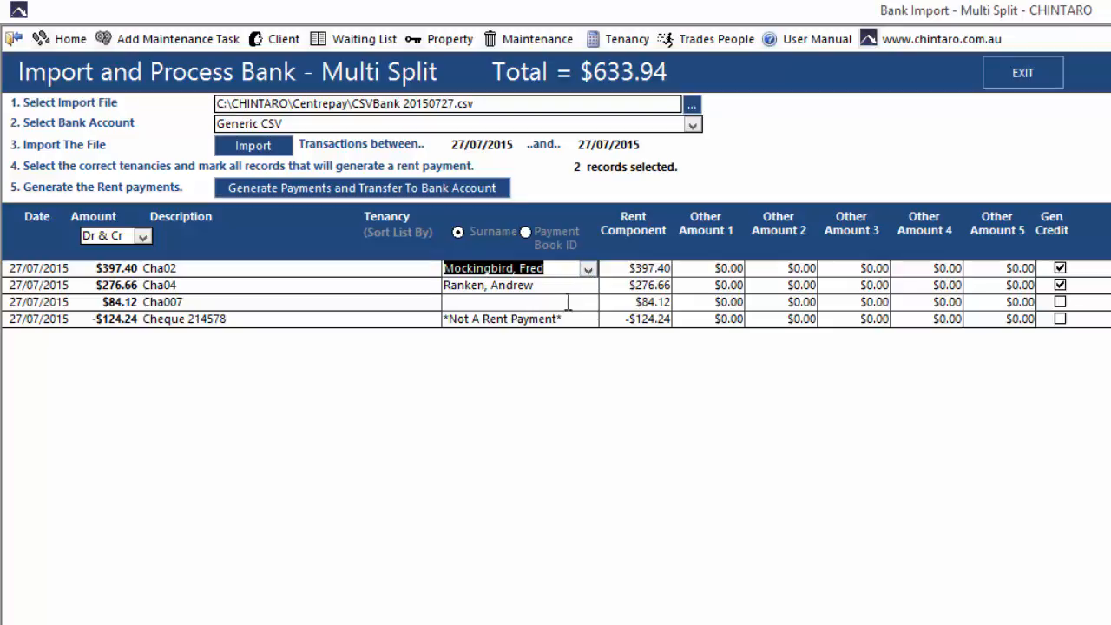
pyautogui.click(584, 306)
pyautogui.click(585, 305)
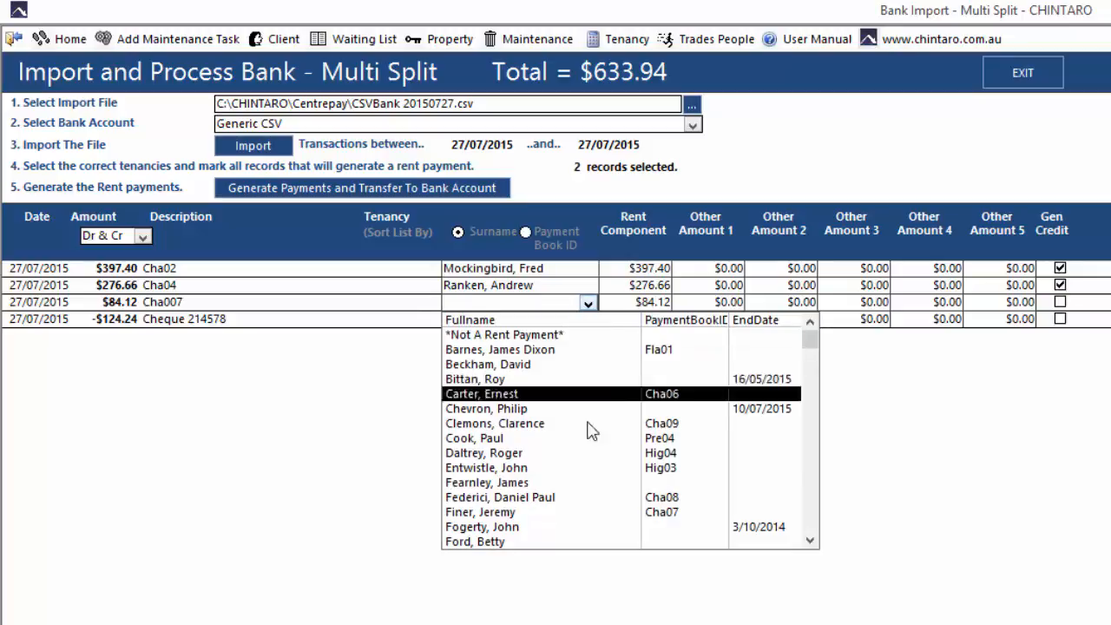
pyautogui.click(725, 520)
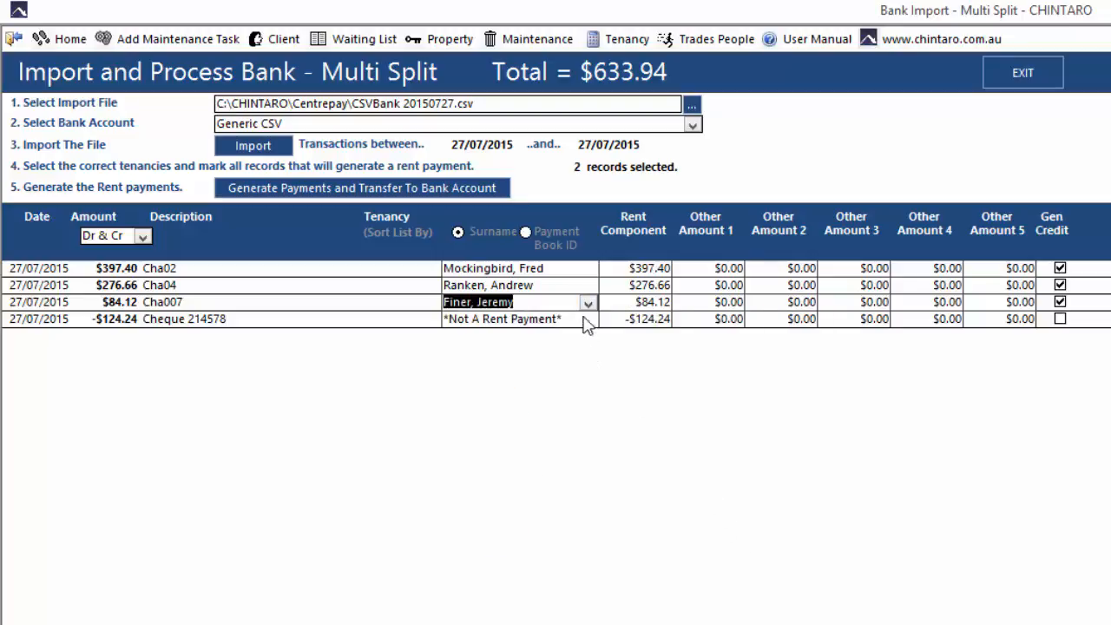
pyautogui.click(573, 301)
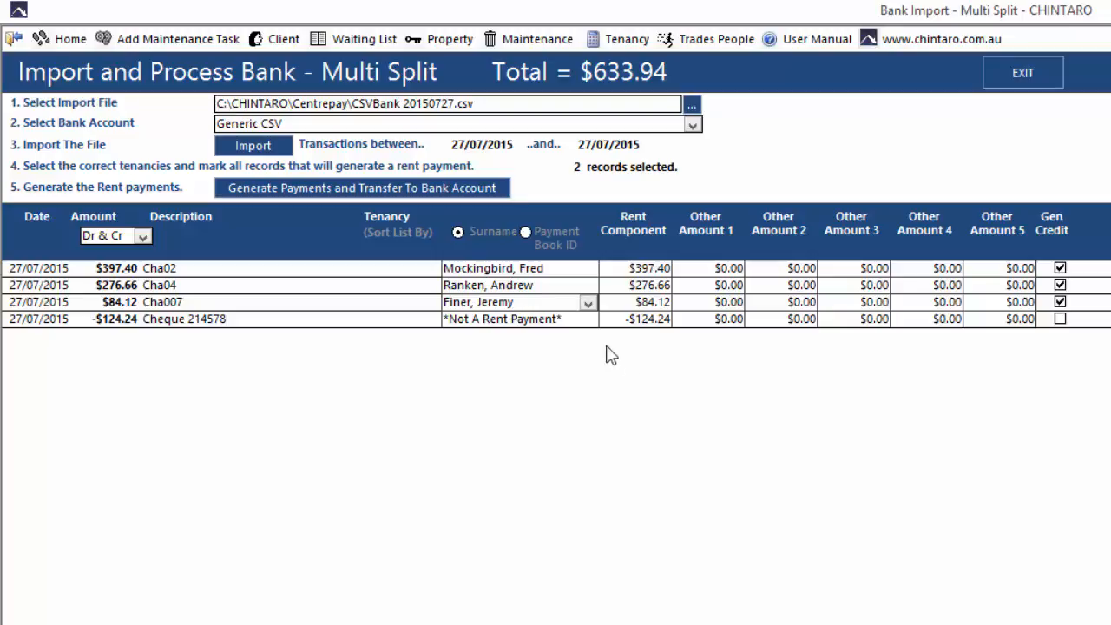
# Mark the -$124.24 cheque as *Not A Rent Payment*, and generate the payments with transfer to the bank account.
pyautogui.click(575, 321)
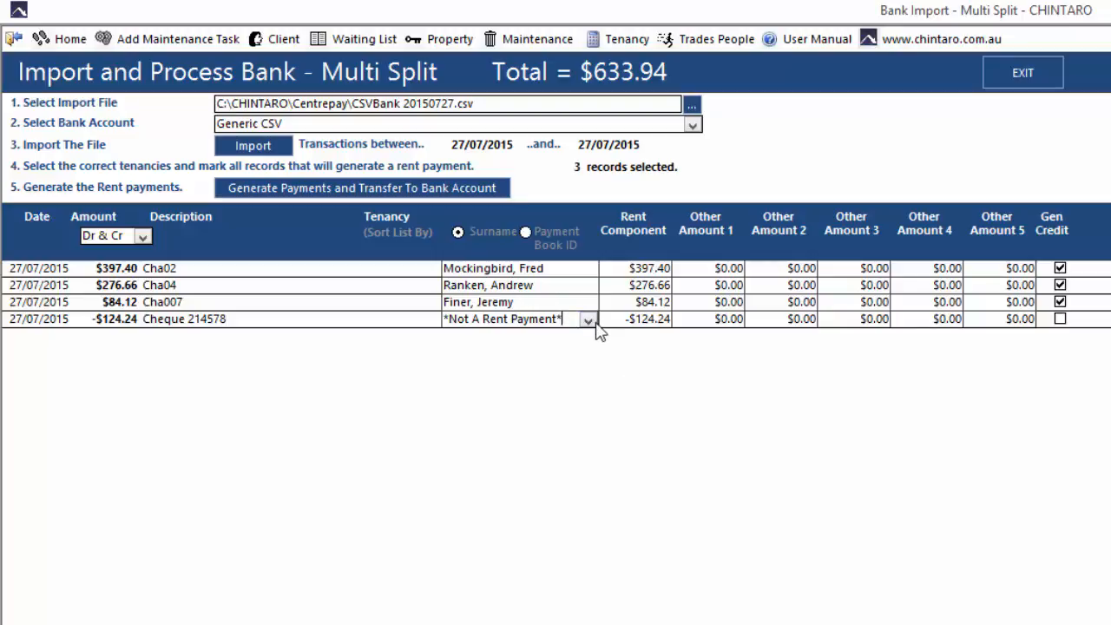
pyautogui.click(589, 322)
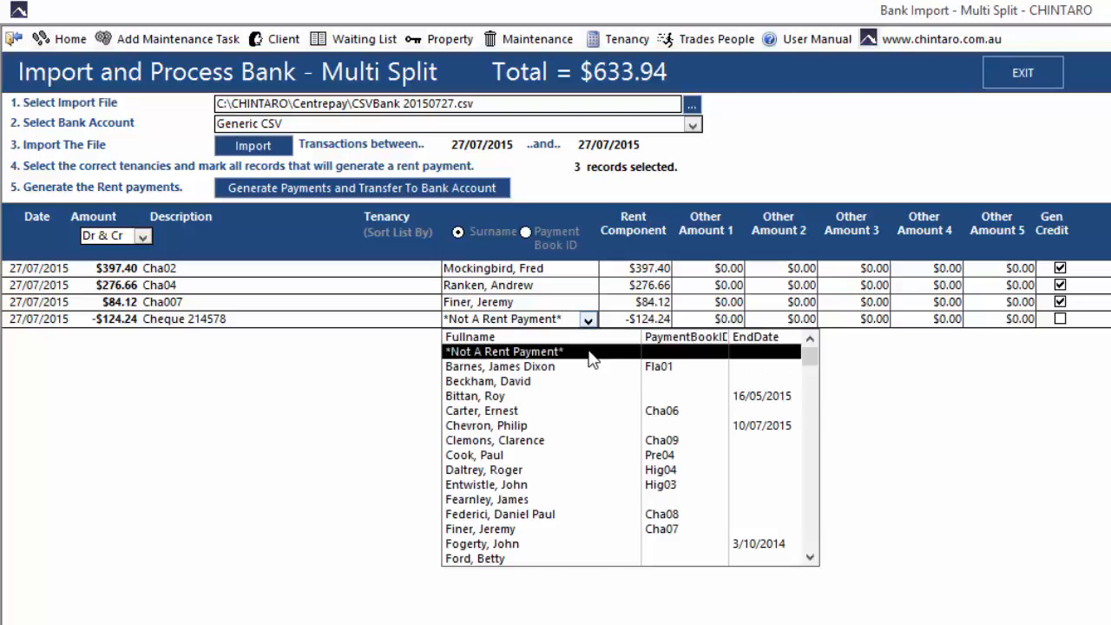
pyautogui.click(589, 353)
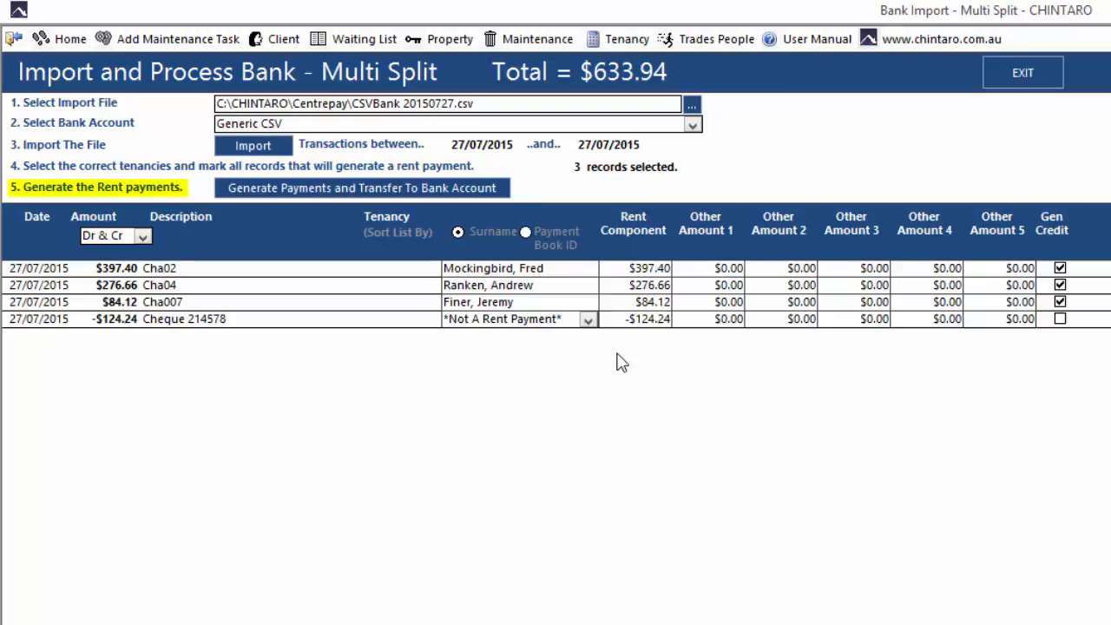
pyautogui.click(493, 196)
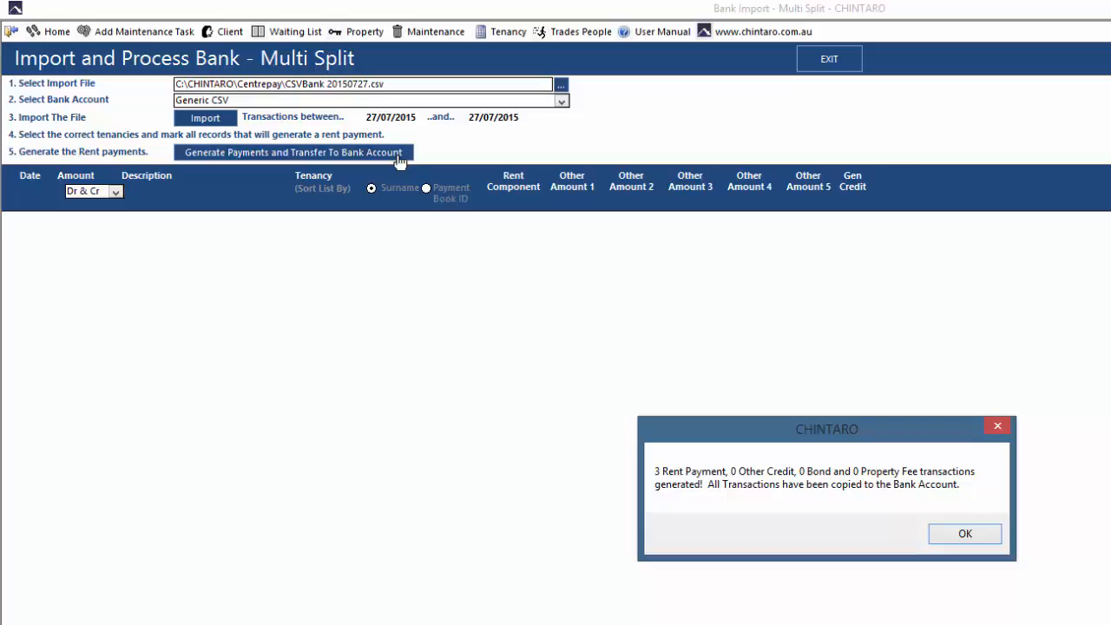
pyautogui.click(966, 534)
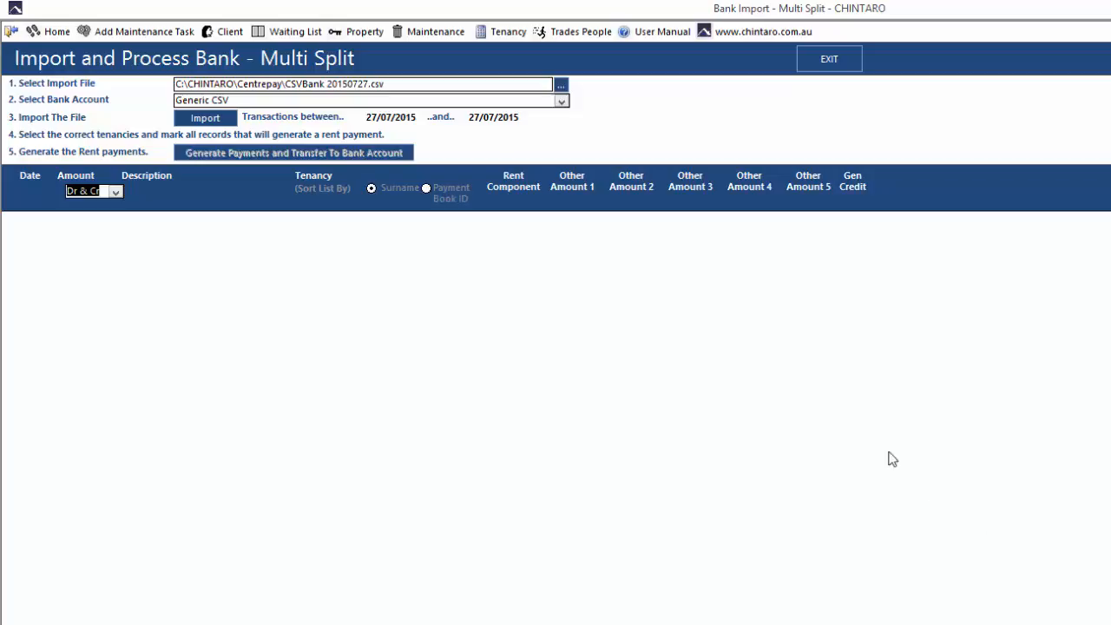
# Filter the tenancies by the surname of the Challenger Surfboard Factory room 08 tenant and open that record to check the payment.
pyautogui.click(493, 35)
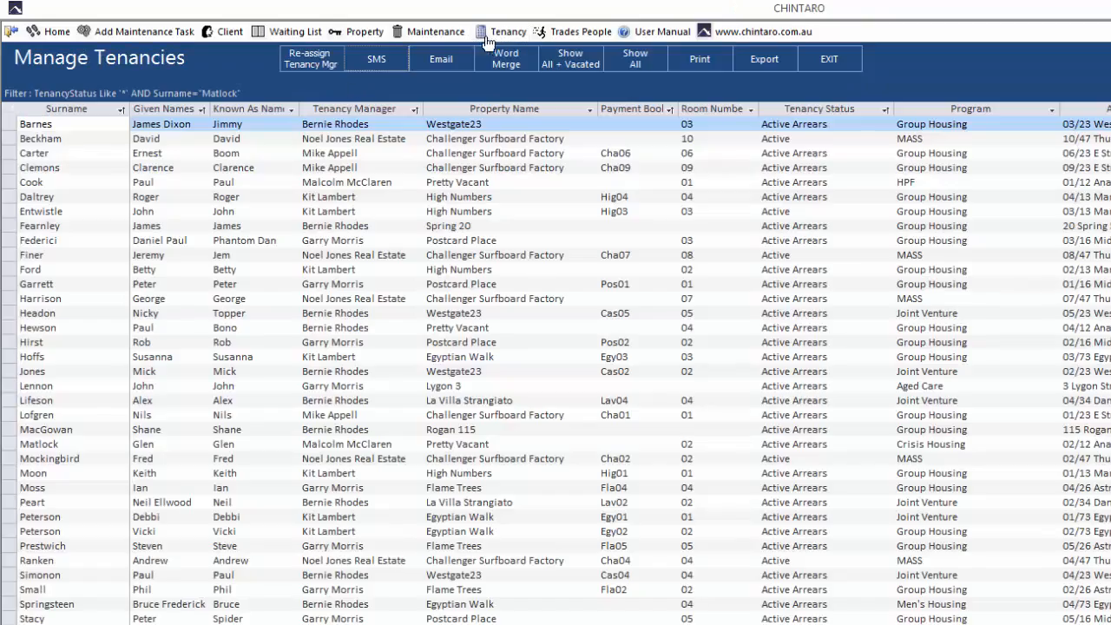
pyautogui.click(39, 182)
pyautogui.write('finer')
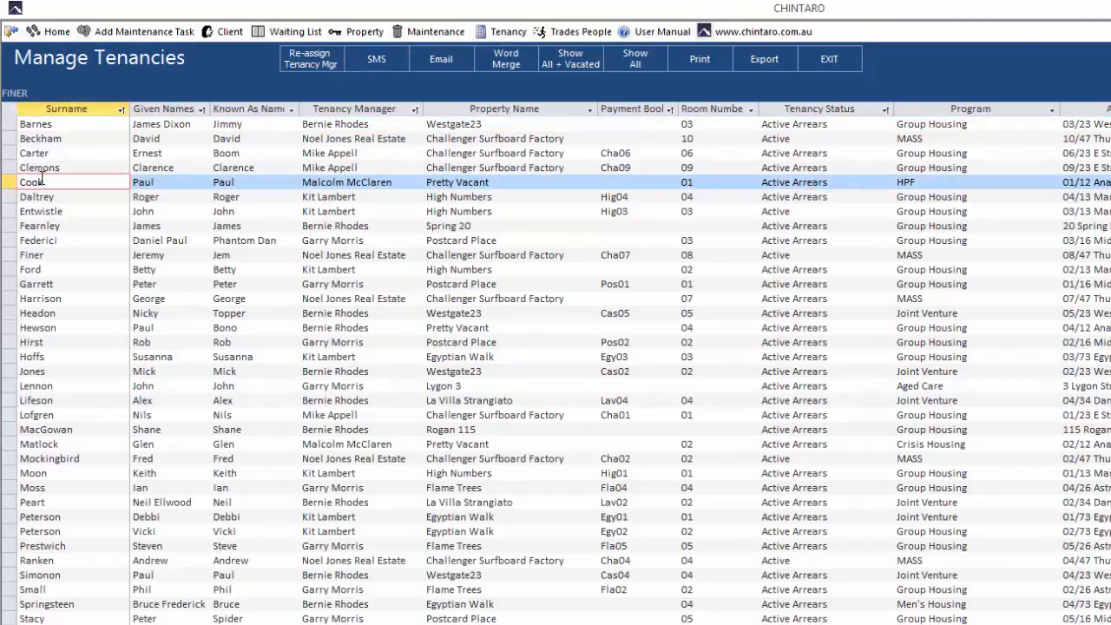
pyautogui.press('Return')
pyautogui.doubleClick(59, 126)
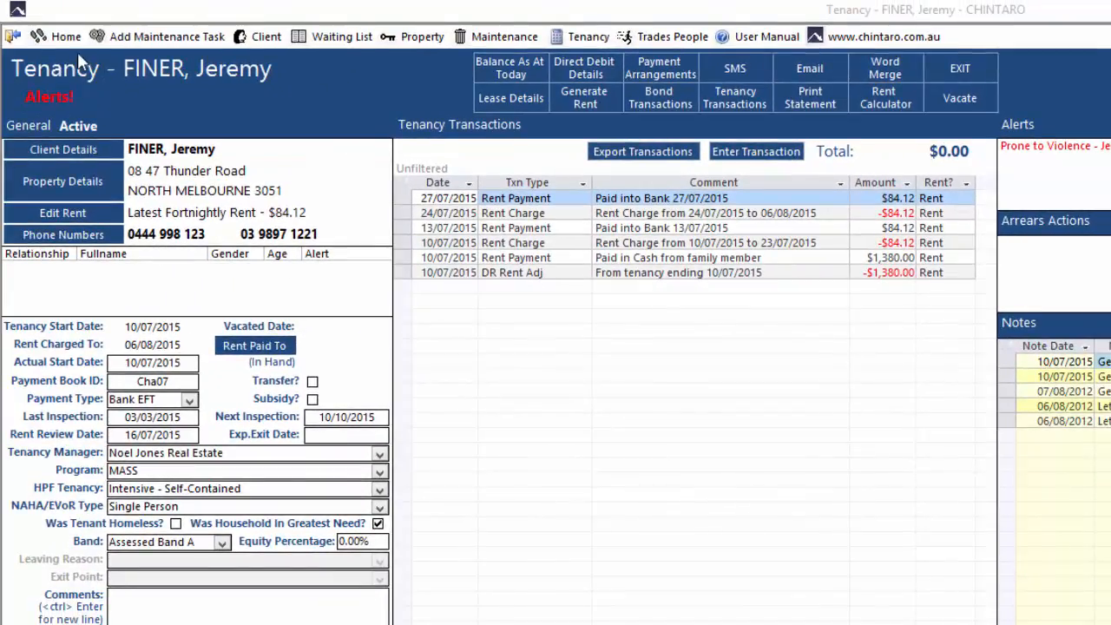
# Open View Bank Accounts from the Finance bank functions and begin selecting the bank account to view.
pyautogui.click(75, 42)
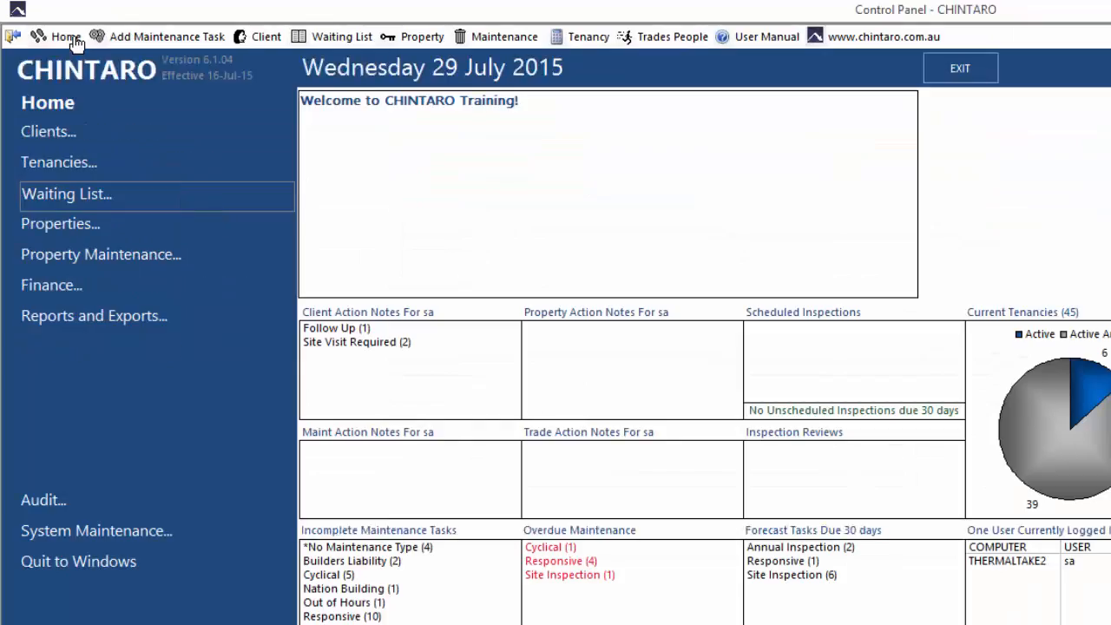
pyautogui.click(141, 291)
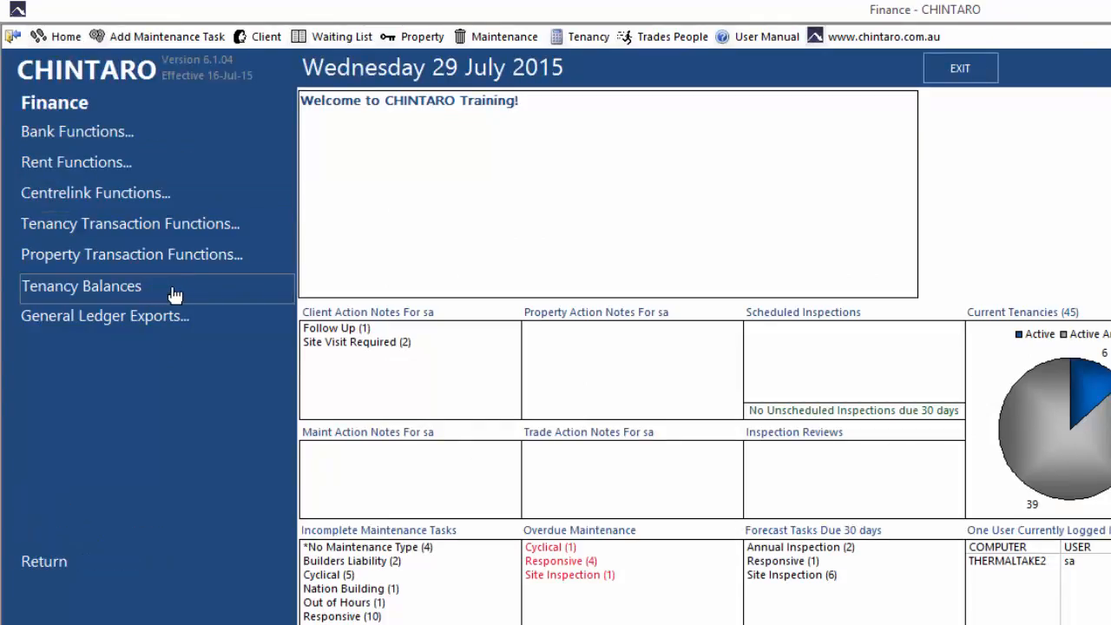
pyautogui.click(187, 139)
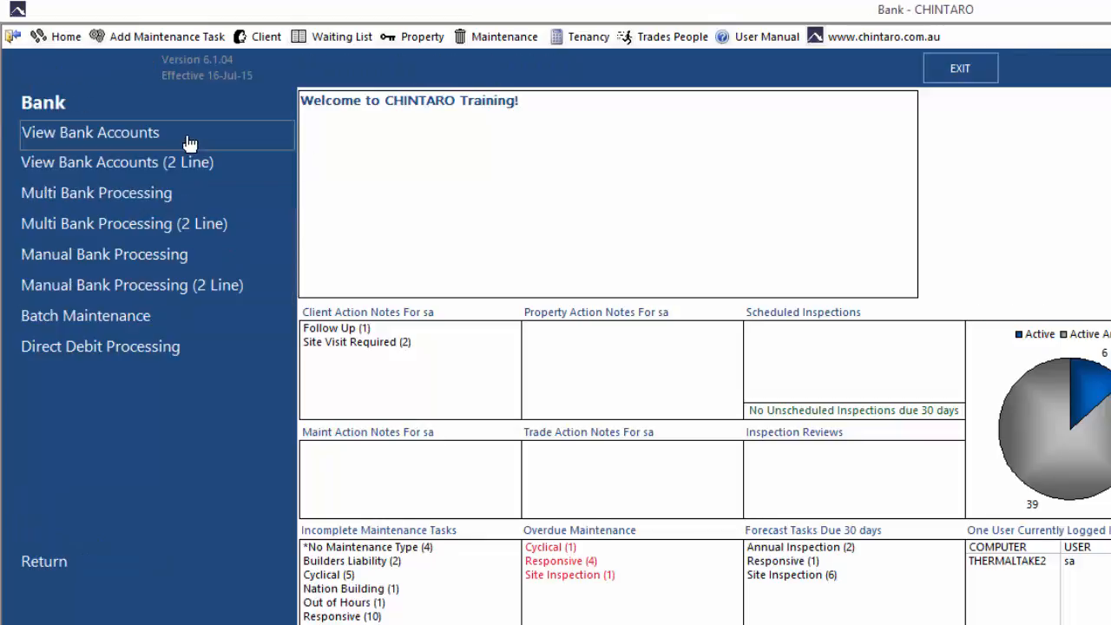
pyautogui.click(240, 139)
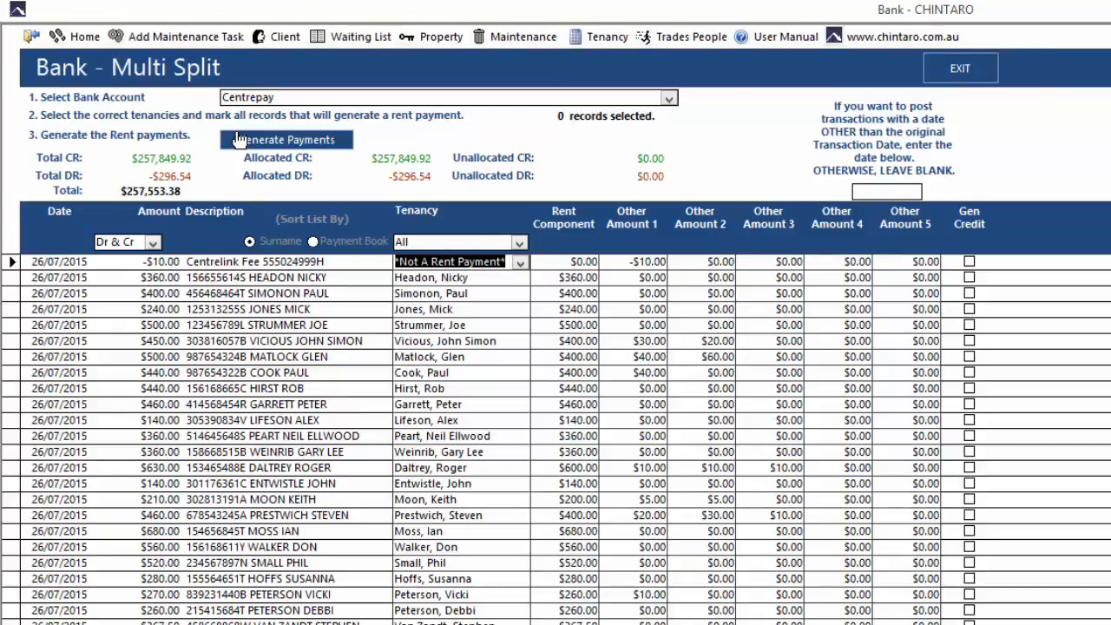
pyautogui.click(669, 99)
pyautogui.click(636, 122)
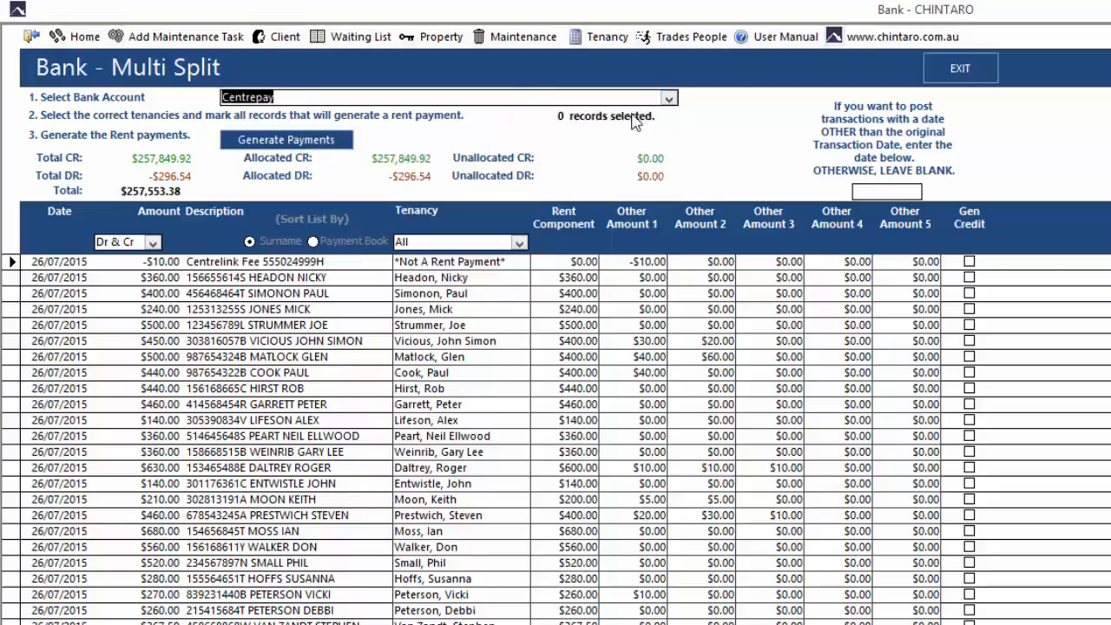